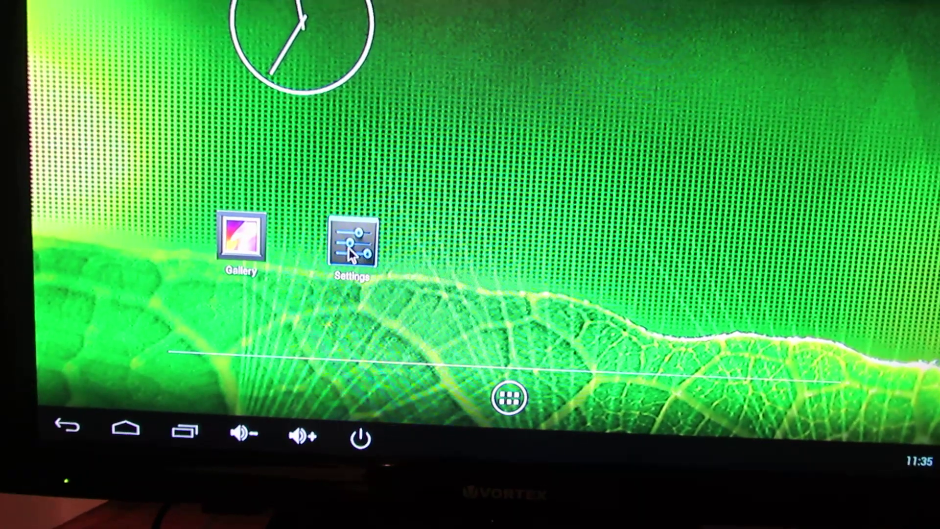
# - Browse Settings to the device information page, then turn Wi-Fi on from quick settings
pyautogui.click(353, 236)
pyautogui.scroll(-8, 302, 375)
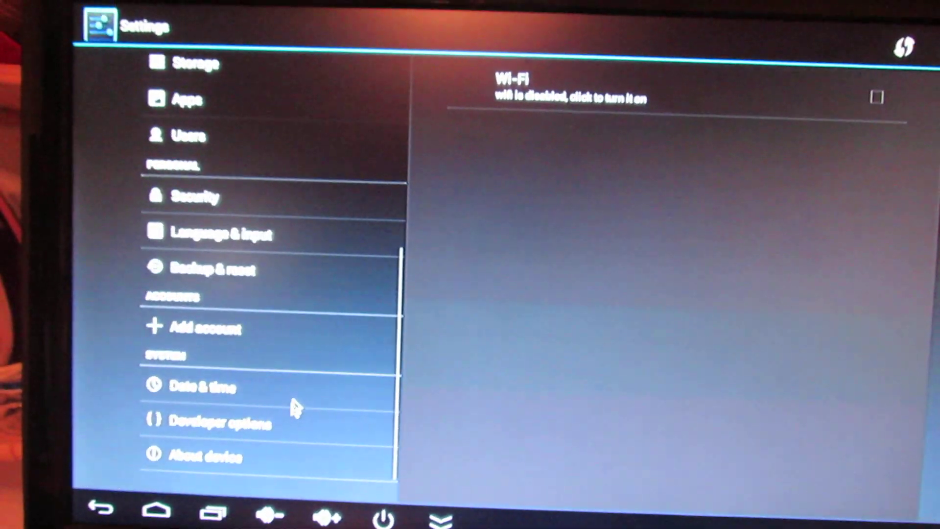
pyautogui.click(220, 460)
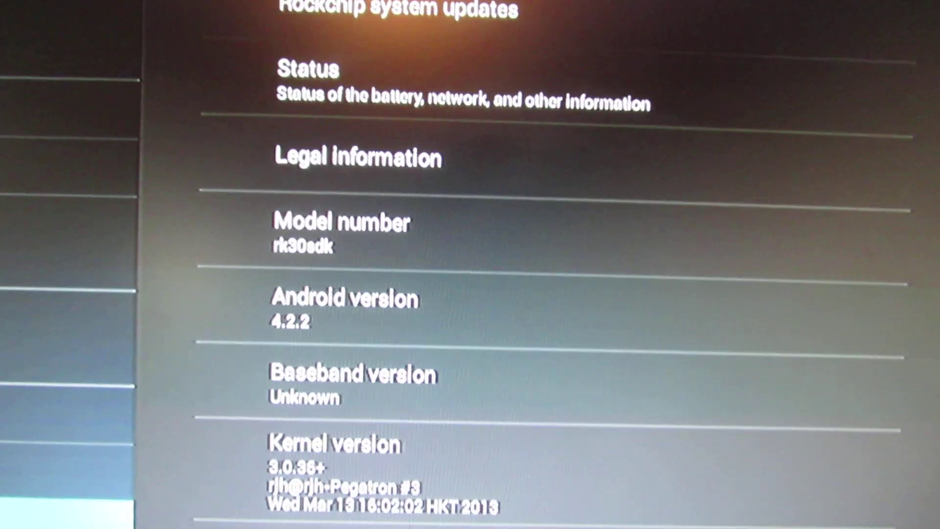
pyautogui.scroll(-5, 514, 294)
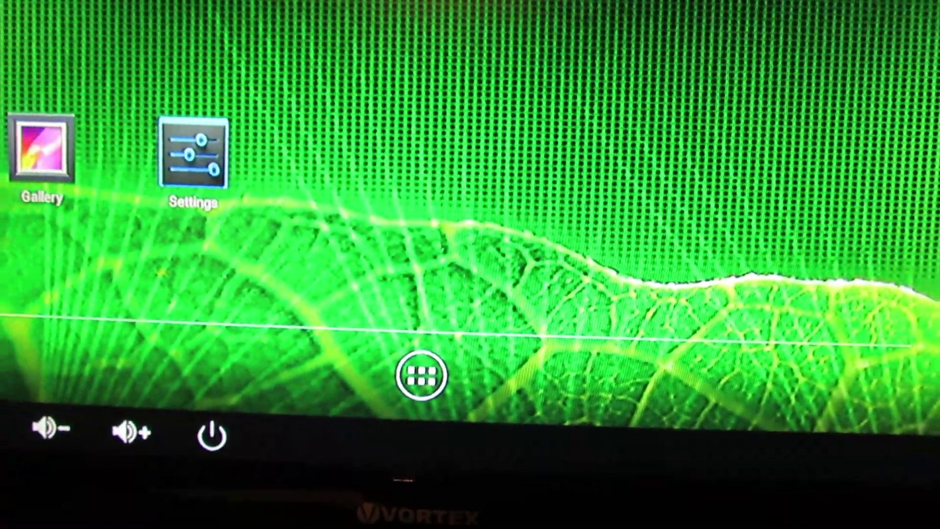
pyautogui.click(912, 507)
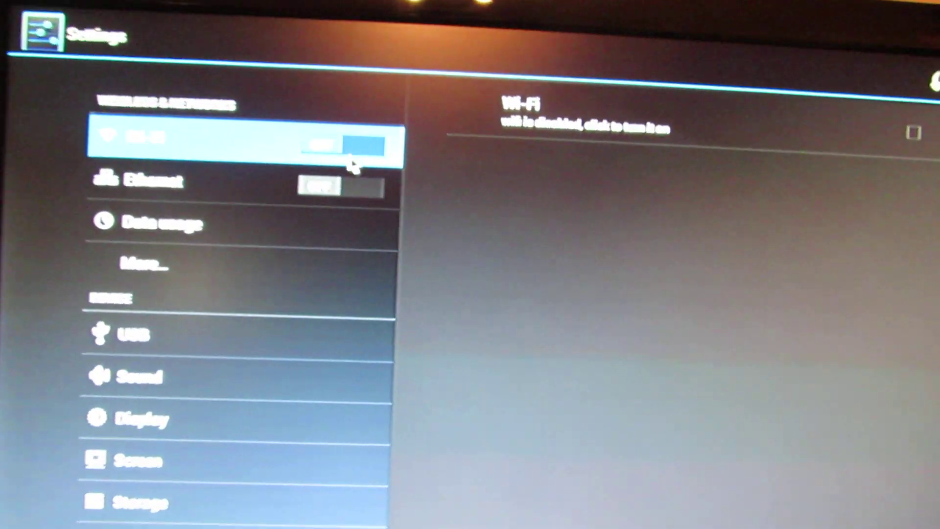
pyautogui.click(323, 166)
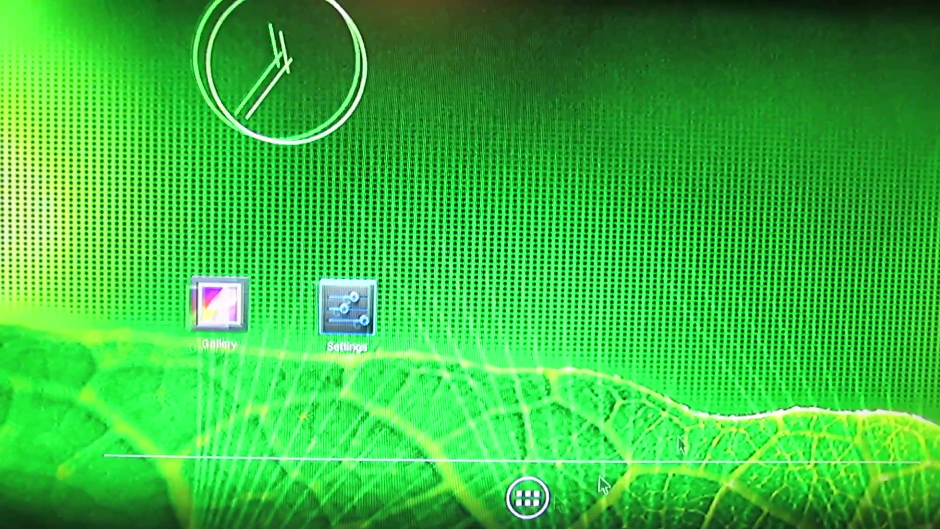
# - Show the all-apps grid from the home screen
pyautogui.click(525, 496)
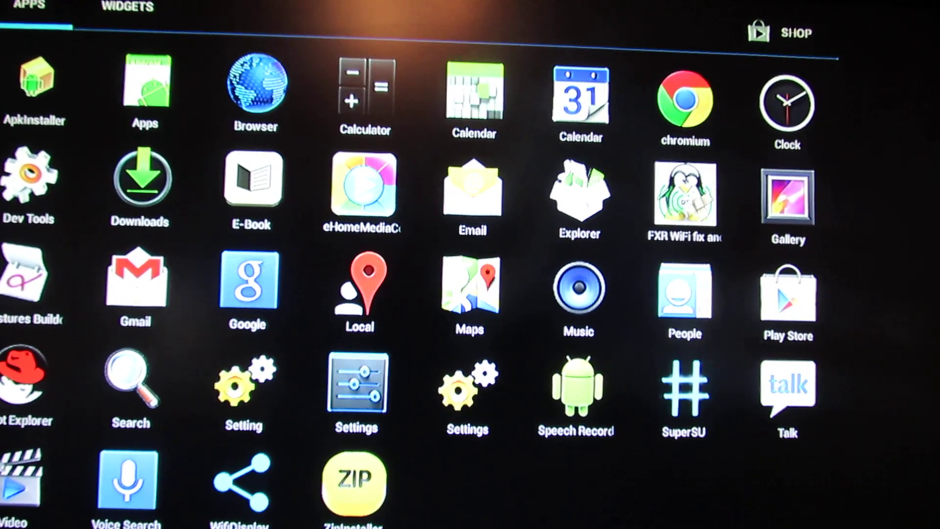
# - Reopen Settings through the Wi-Fi quick setting and view the USB and Sound pages
pyautogui.click(844, 523)
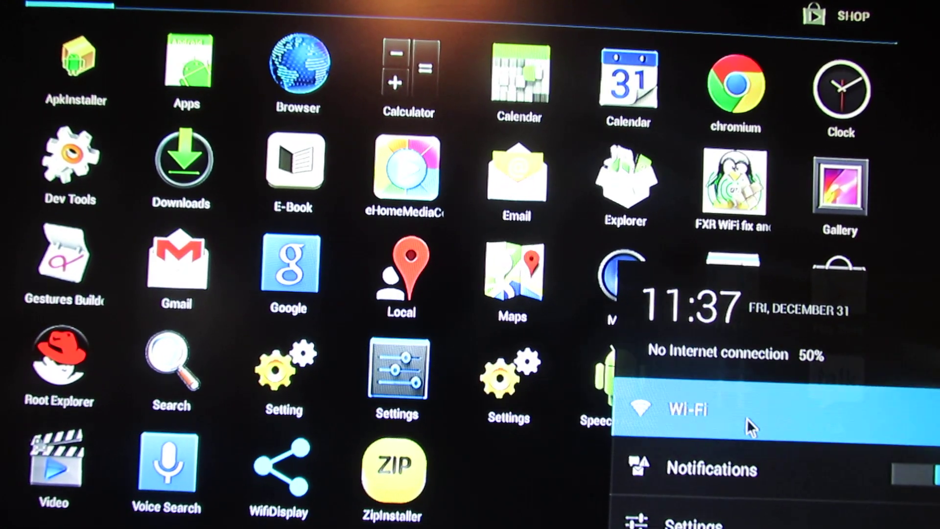
pyautogui.click(748, 420)
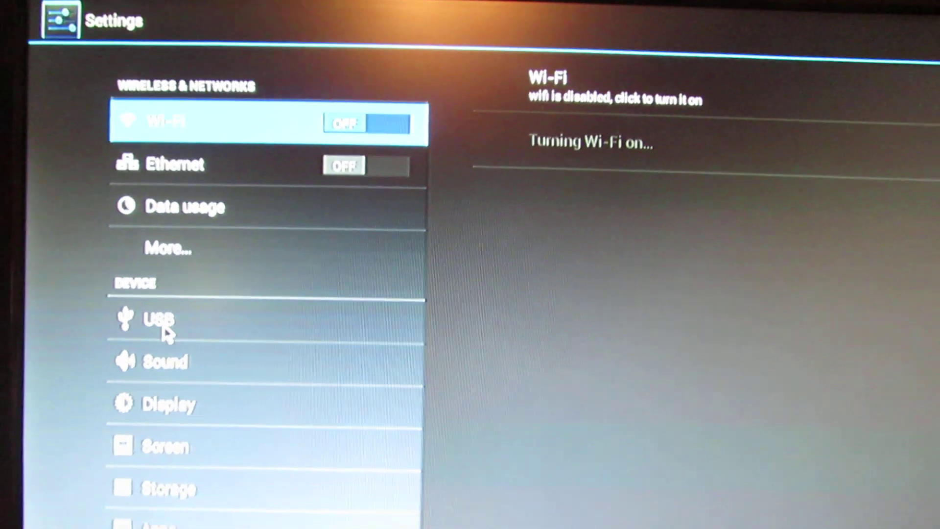
pyautogui.click(166, 324)
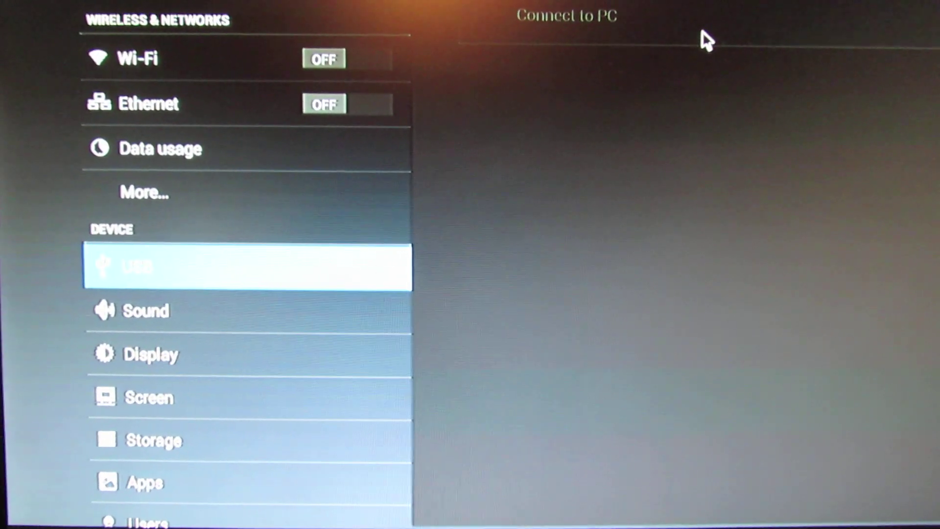
pyautogui.click(238, 310)
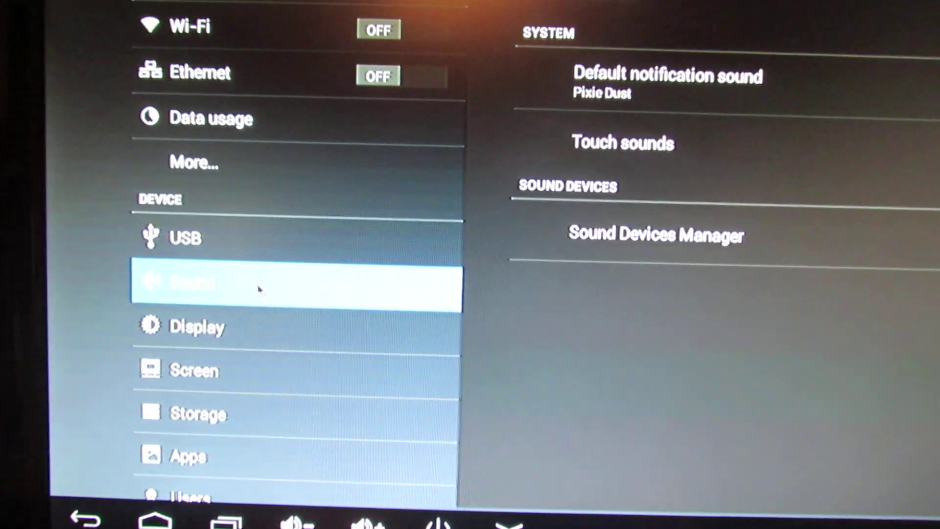
# - Set the Display font size to Large
pyautogui.click(227, 324)
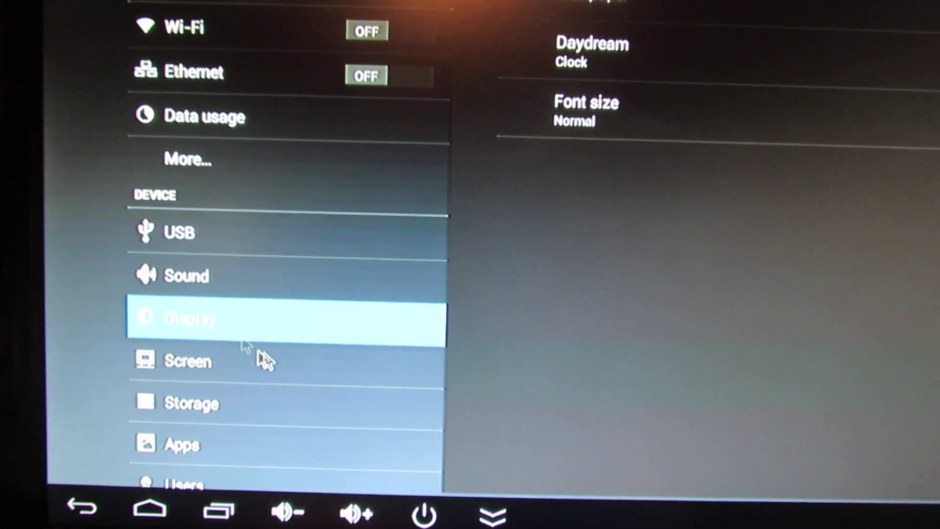
pyautogui.click(674, 144)
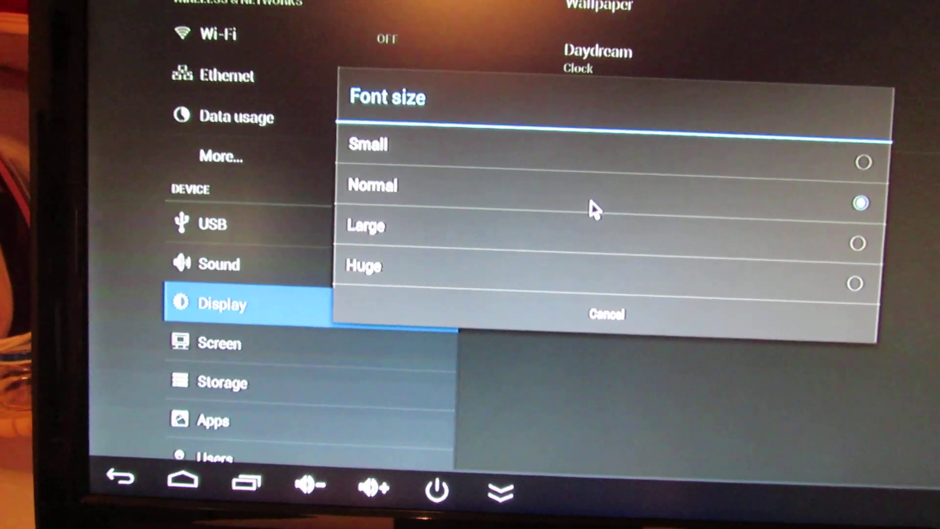
pyautogui.click(594, 232)
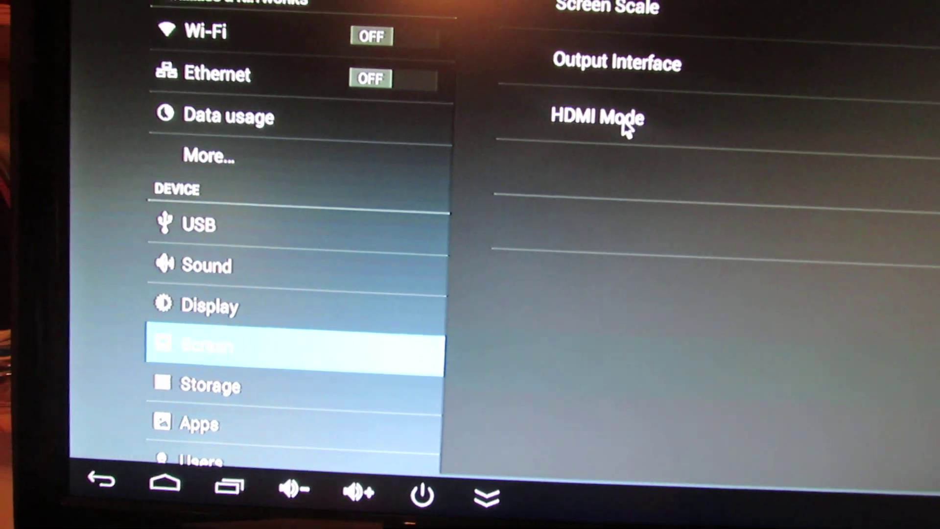
# - View HDMI resolutions without changing them, then the Storage breakdown and downloaded apps
pyautogui.click(610, 110)
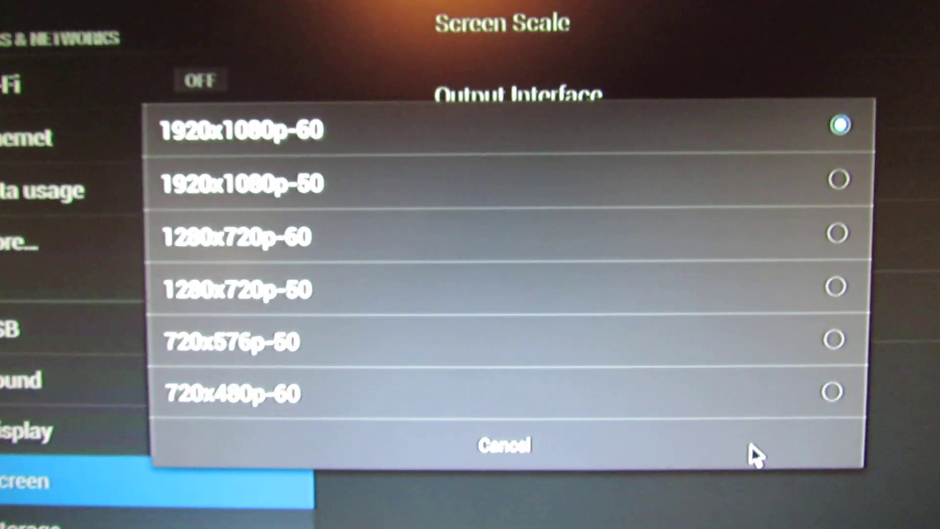
pyautogui.click(694, 456)
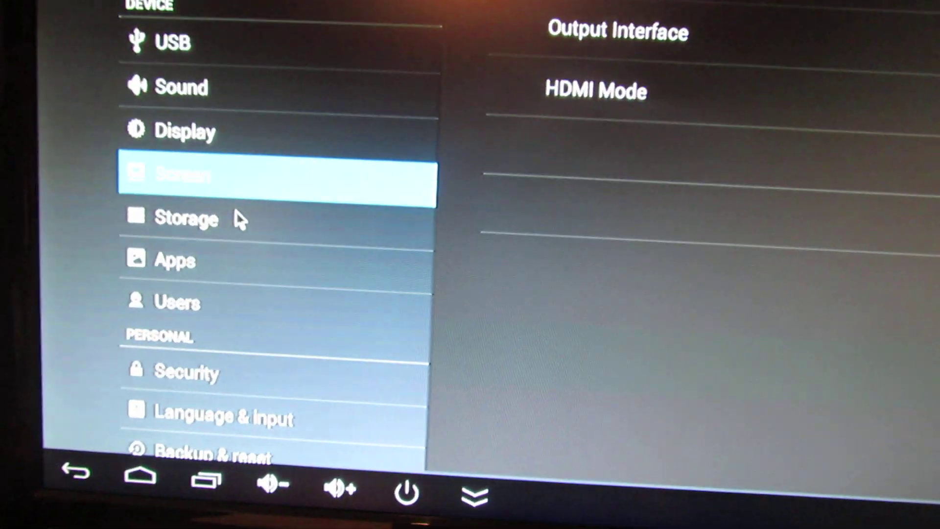
pyautogui.click(228, 254)
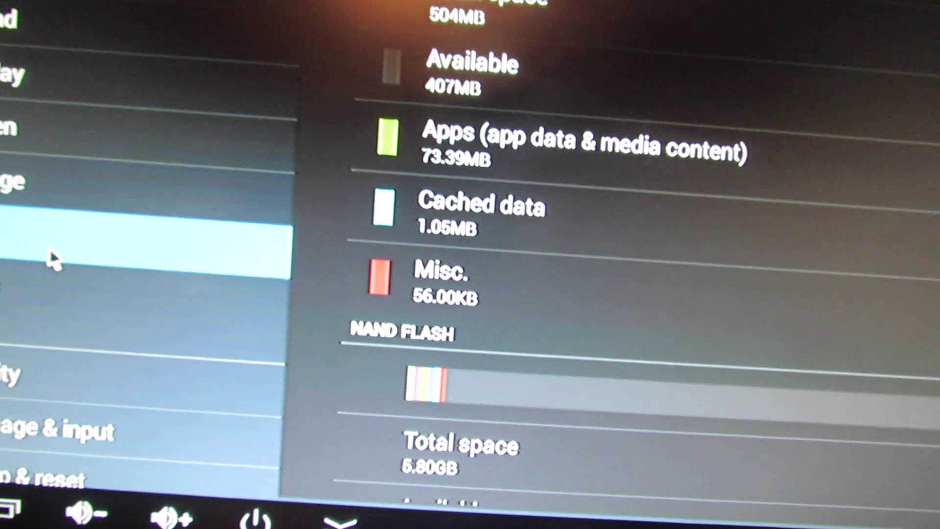
pyautogui.click(50, 249)
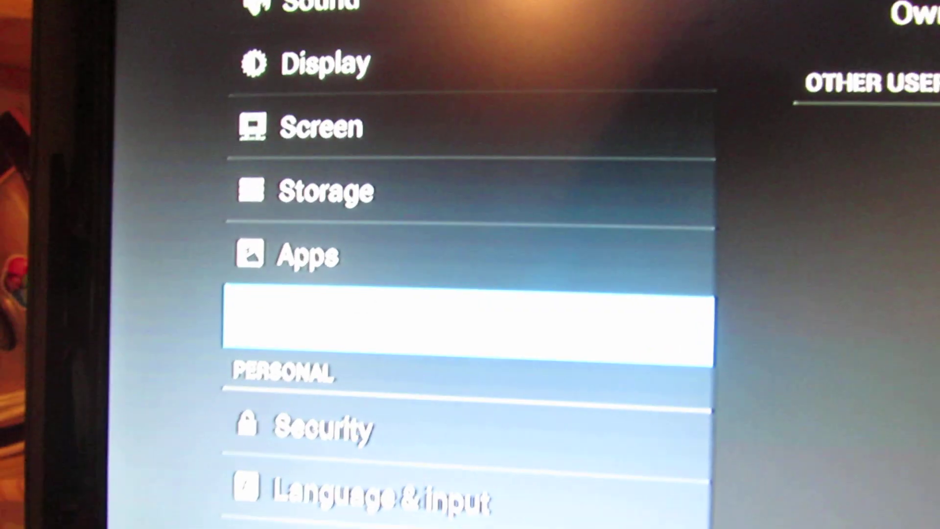
pyautogui.scroll(-5, 345, 152)
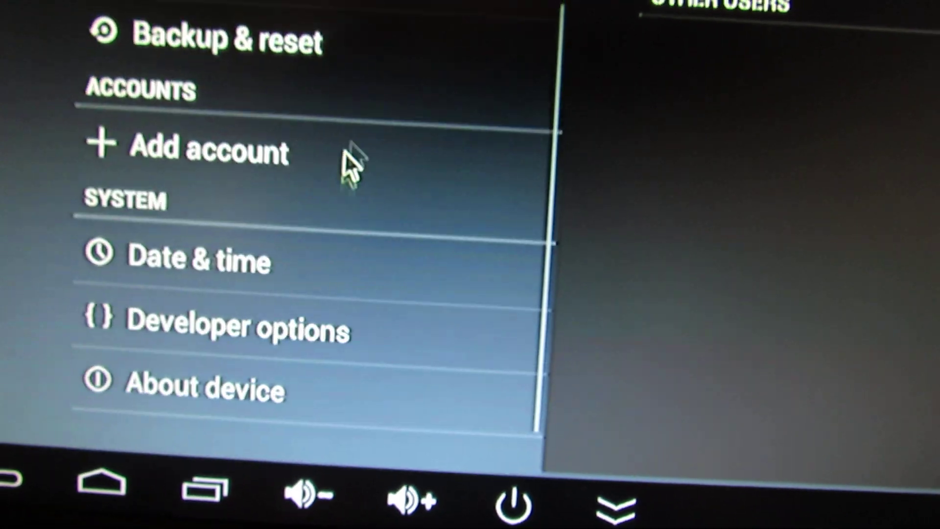
pyautogui.scroll(3, 345, 153)
# - View the Security, Language & input, Backup & reset, Date & time, Developer options and About device pages, dismissing Add account
pyautogui.click(331, 110)
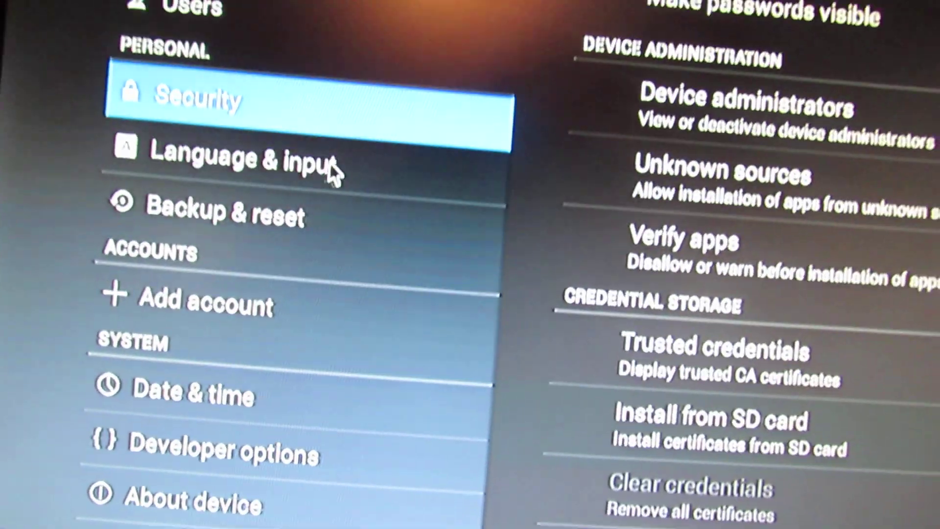
pyautogui.click(334, 173)
pyautogui.click(294, 220)
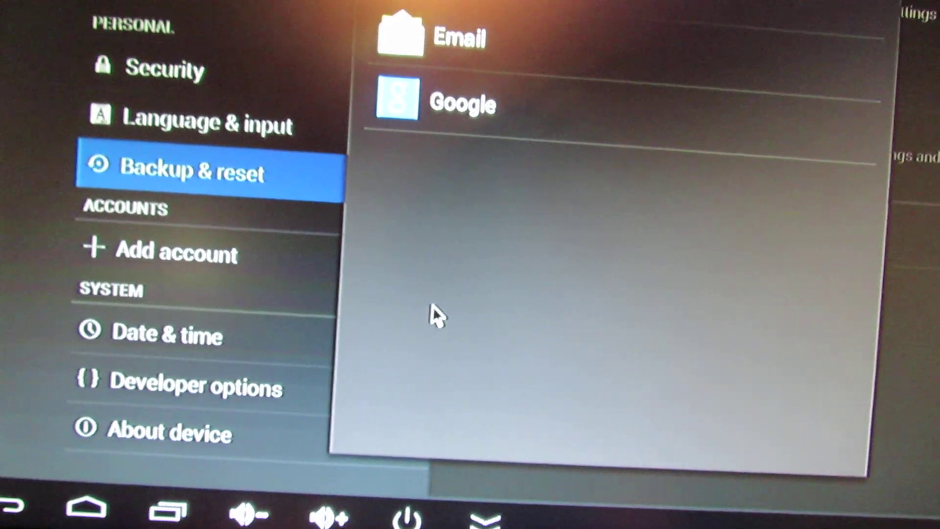
pyautogui.press('Escape')
pyautogui.click(262, 345)
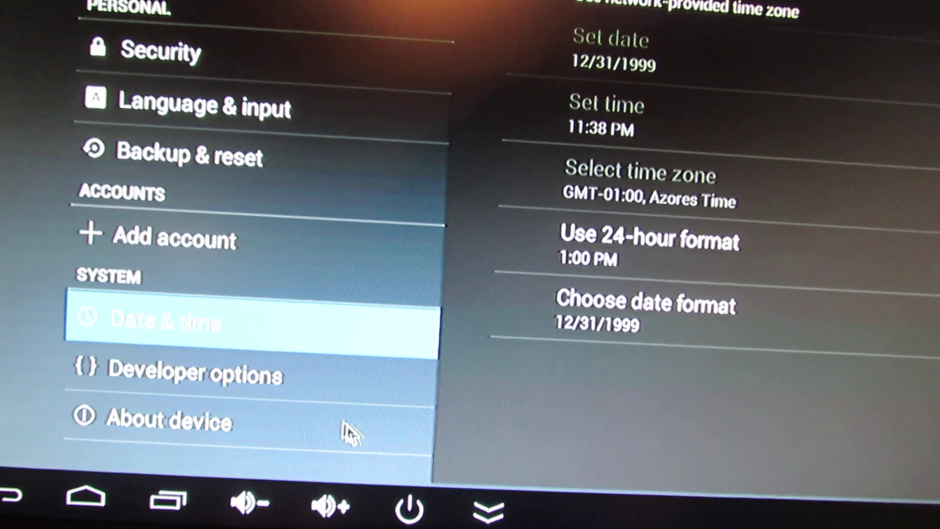
pyautogui.click(281, 358)
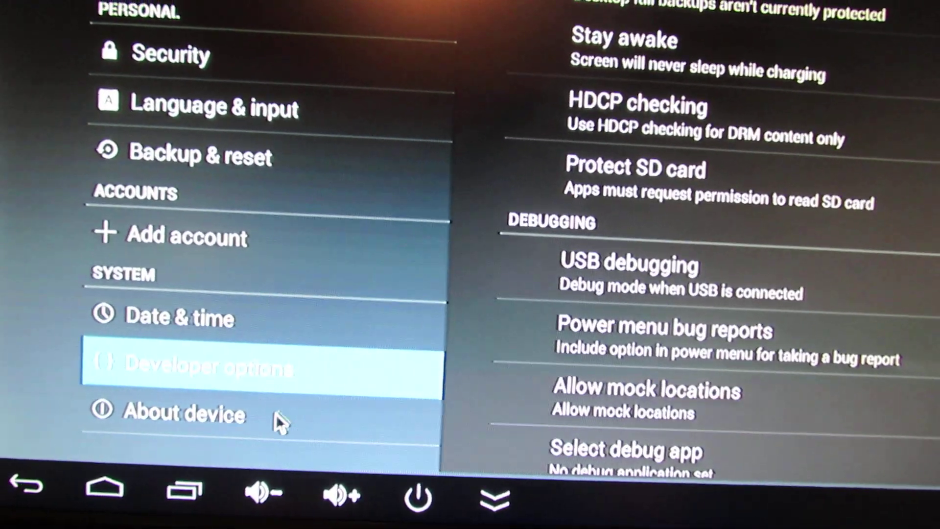
pyautogui.click(276, 414)
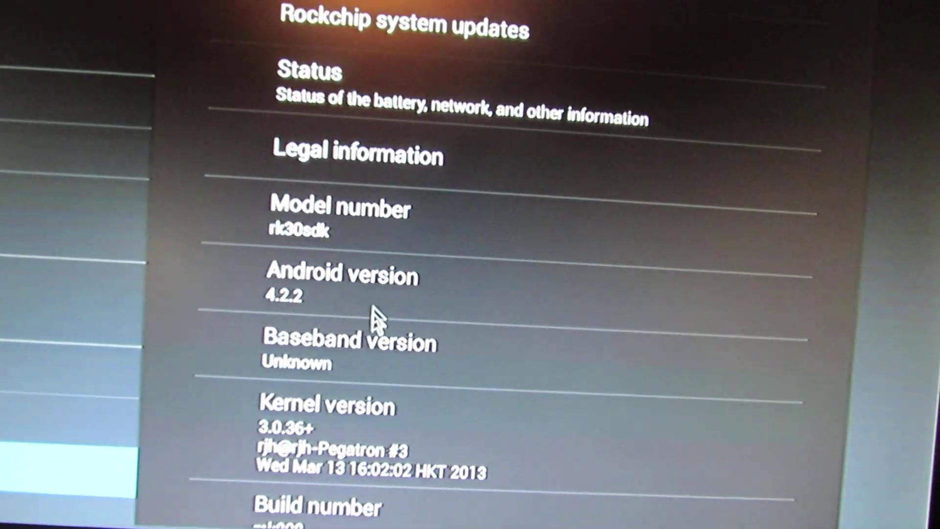
# - Trigger the Jelly Bean easter egg from Android version and make the bean smile
pyautogui.click(514, 260)
pyautogui.click(431, 351)
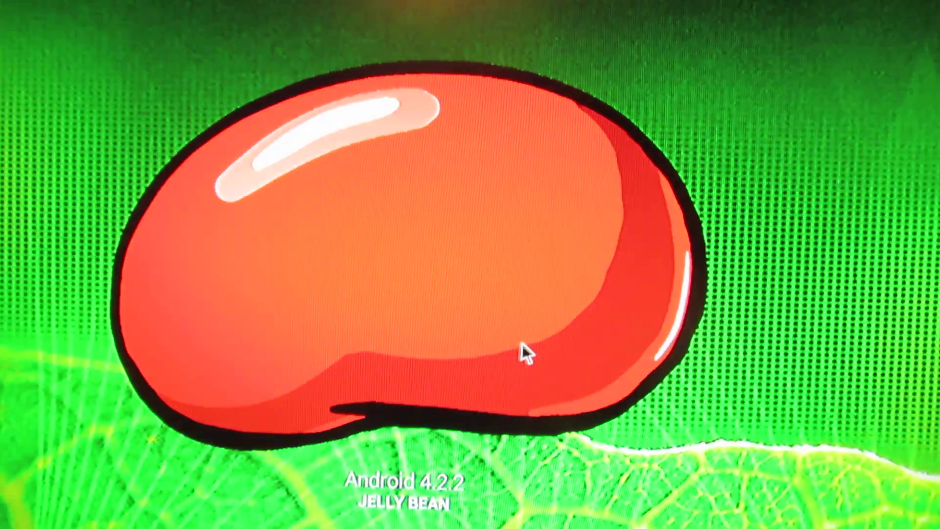
pyautogui.click(522, 343)
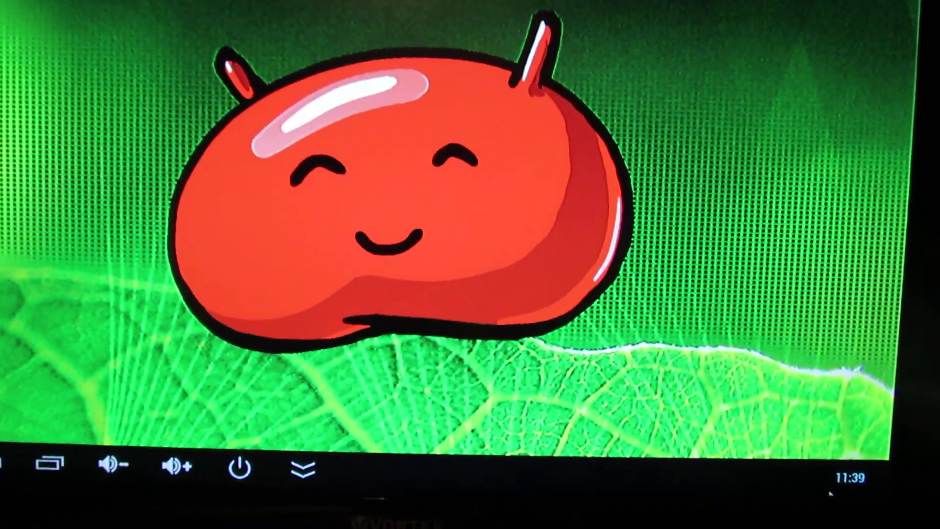
# - Briefly open the quick-settings panel, then close it
pyautogui.click(849, 477)
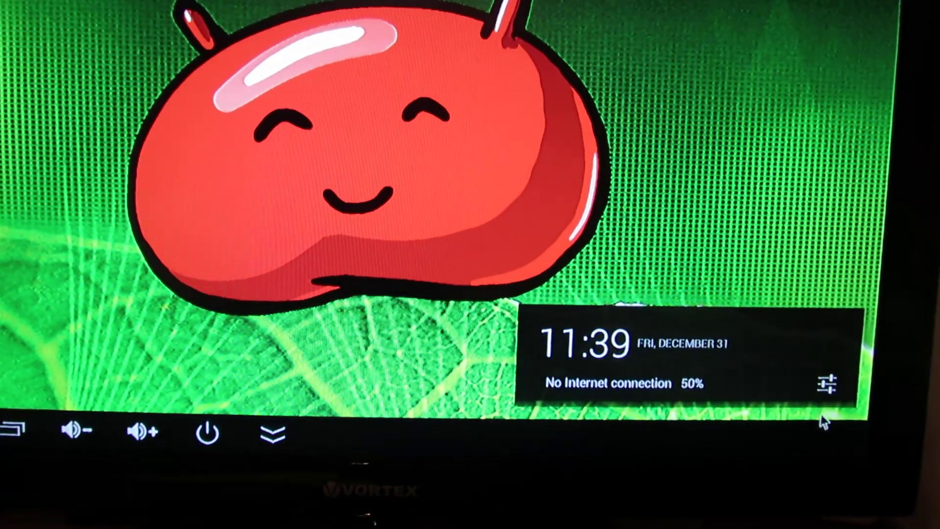
pyautogui.click(826, 384)
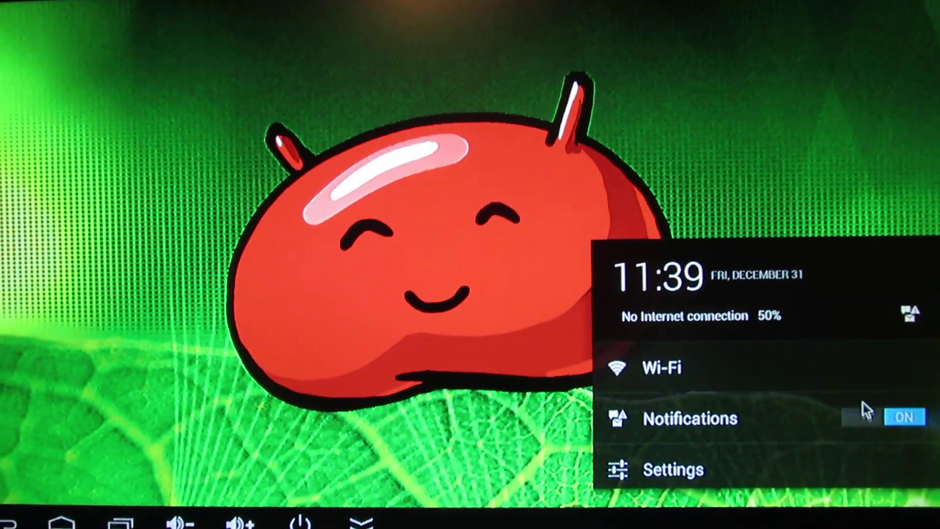
pyautogui.click(750, 146)
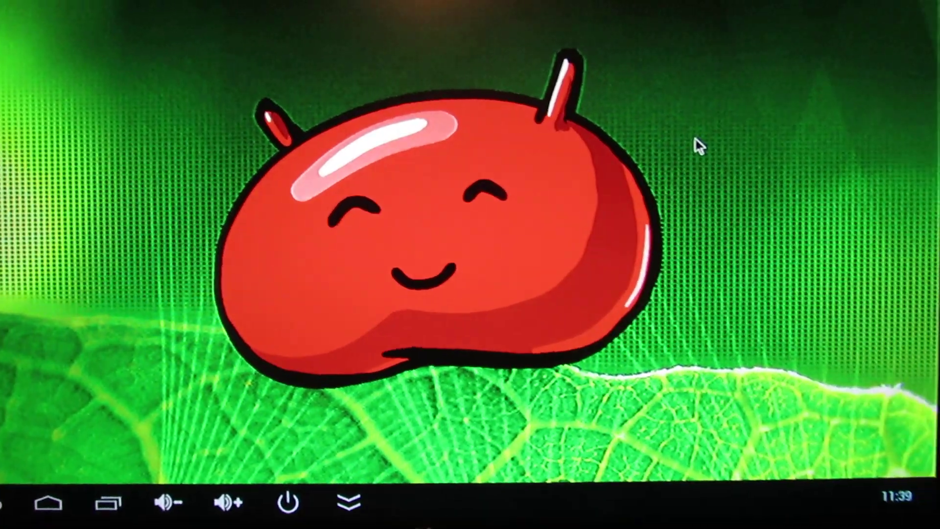